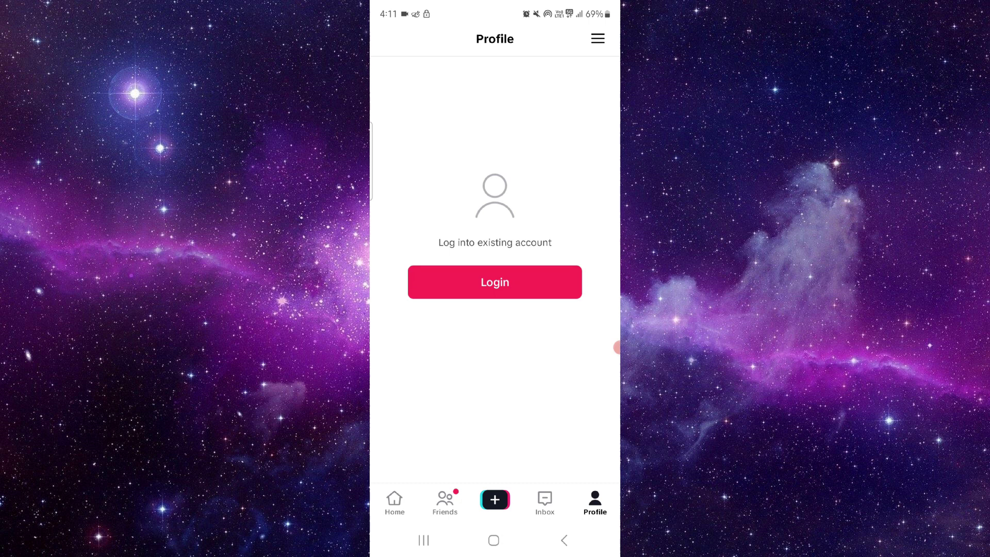
From quick settings, rerun the 'device ca' Settings search and check Device care App info
drag(494, 4, 495, 309)
click(594, 50)
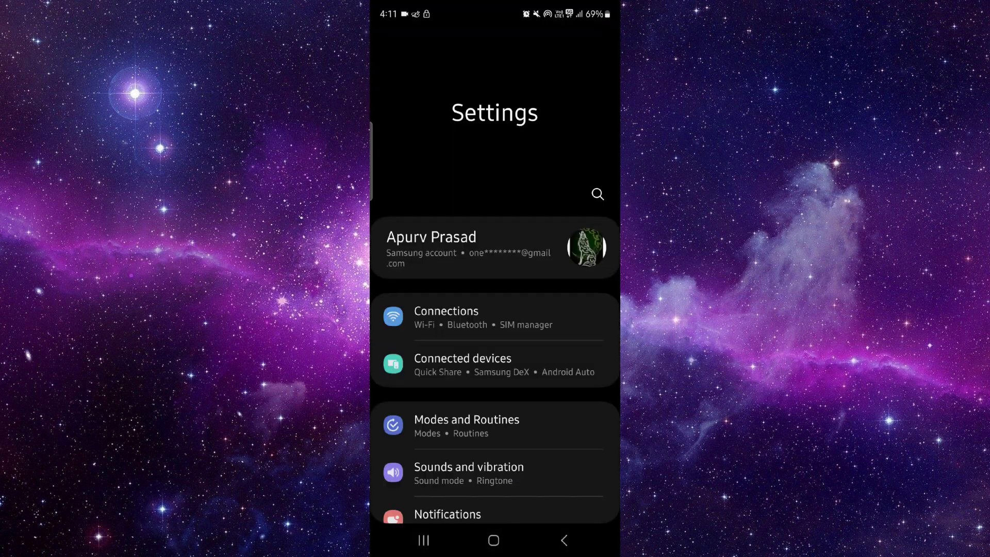
click(597, 194)
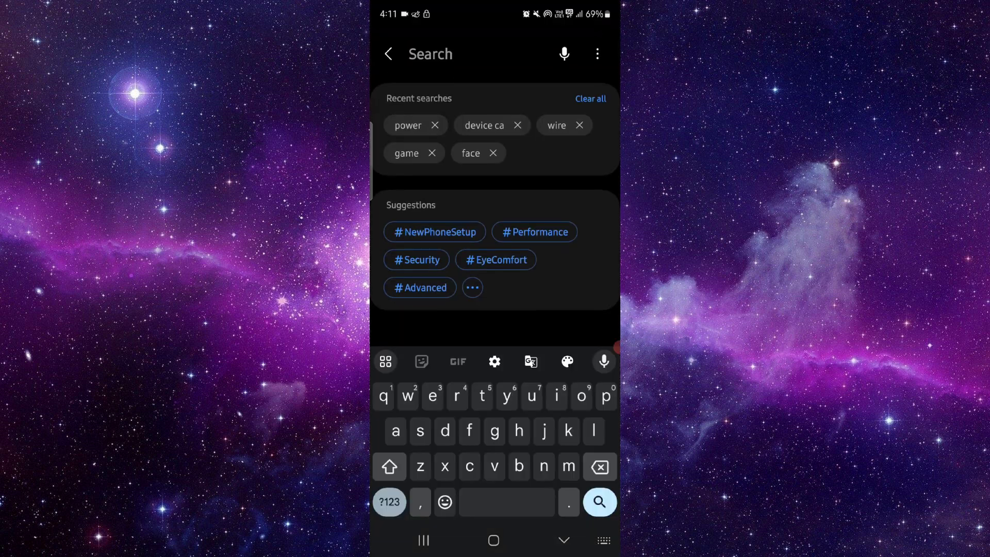
click(492, 126)
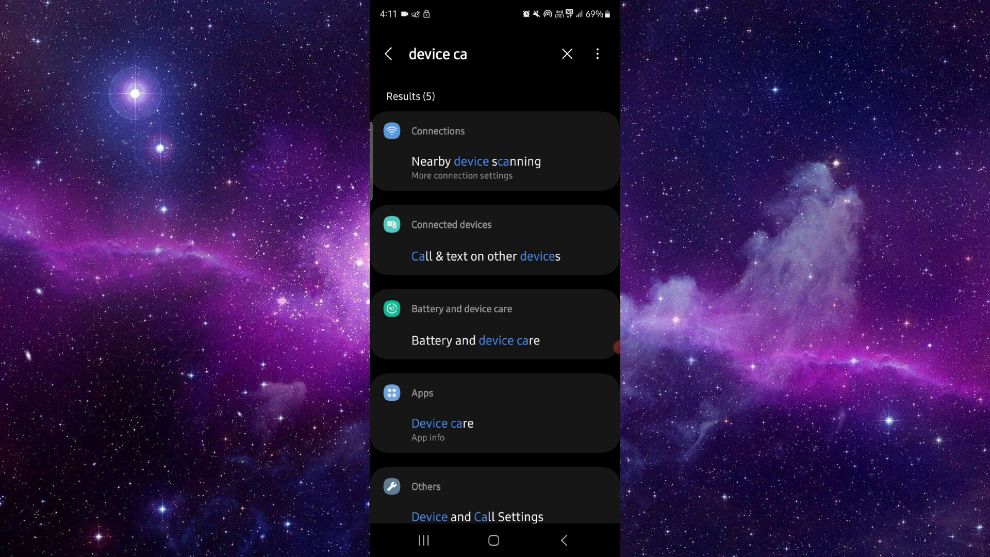
scroll(495, 309, down, 2)
click(442, 386)
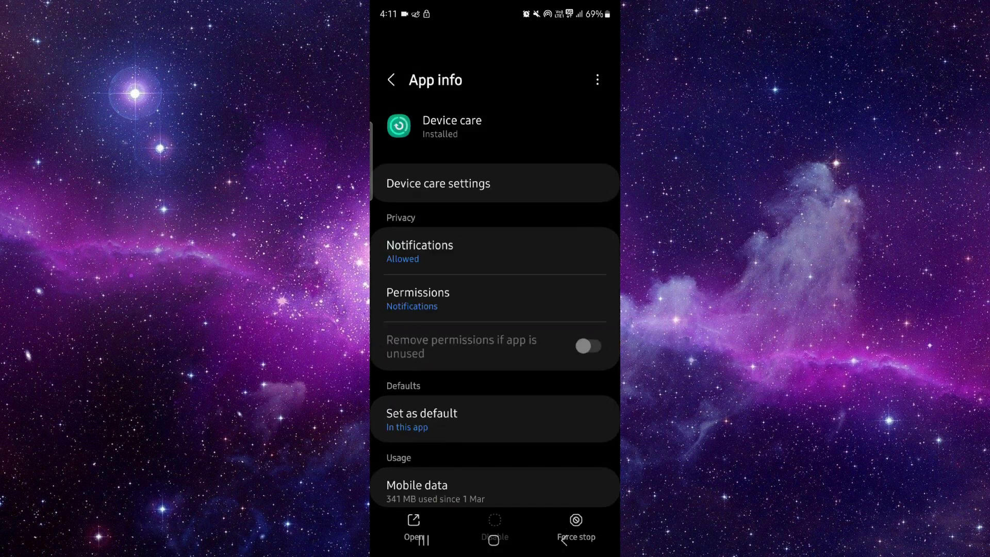
click(564, 540)
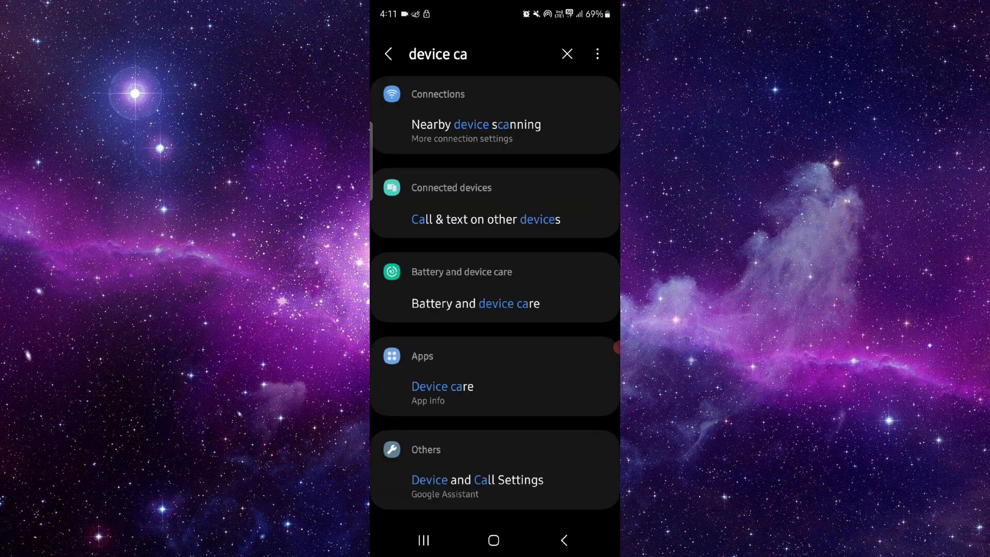
Run Optimise now in Battery and device care, then bring up TikTok's Profile login options
click(476, 304)
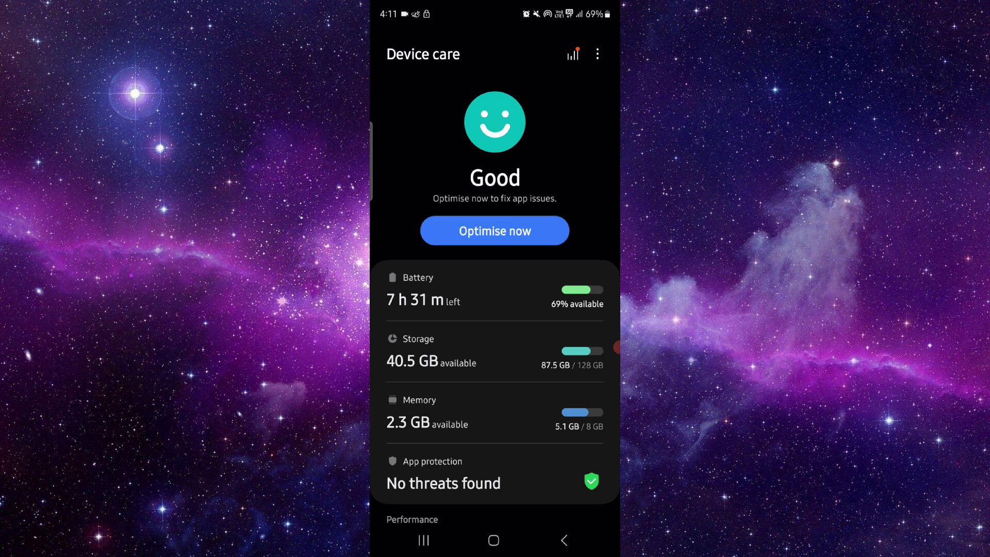
click(494, 231)
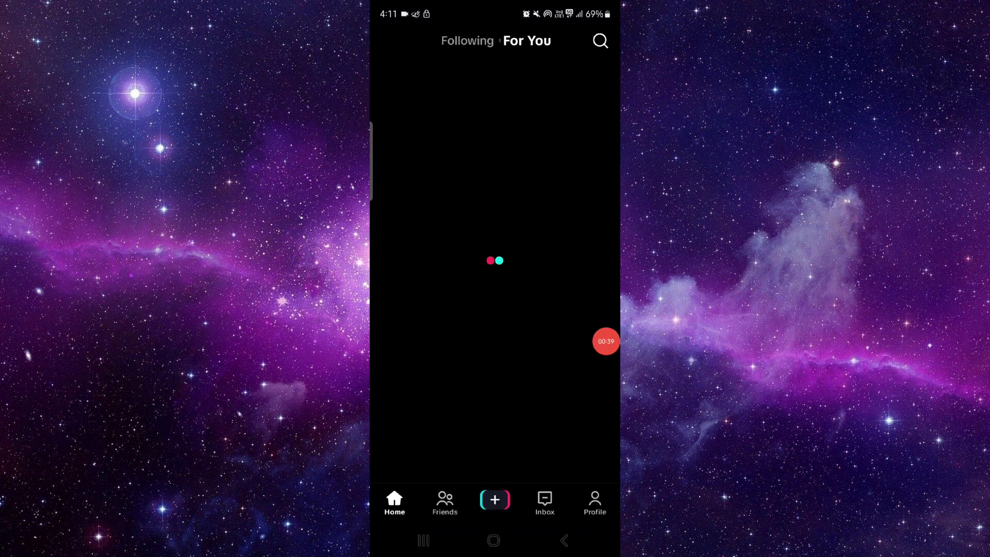
click(595, 503)
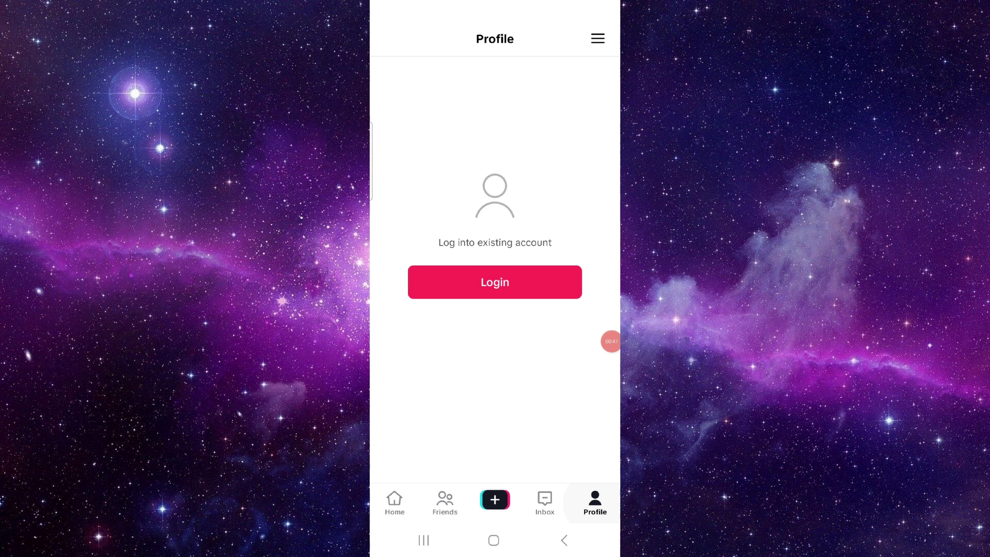
click(600, 60)
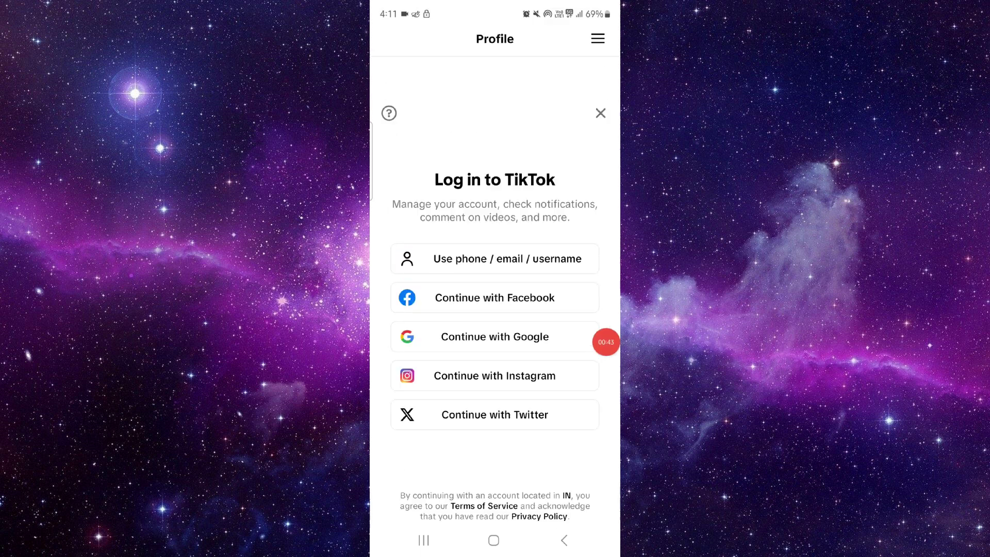